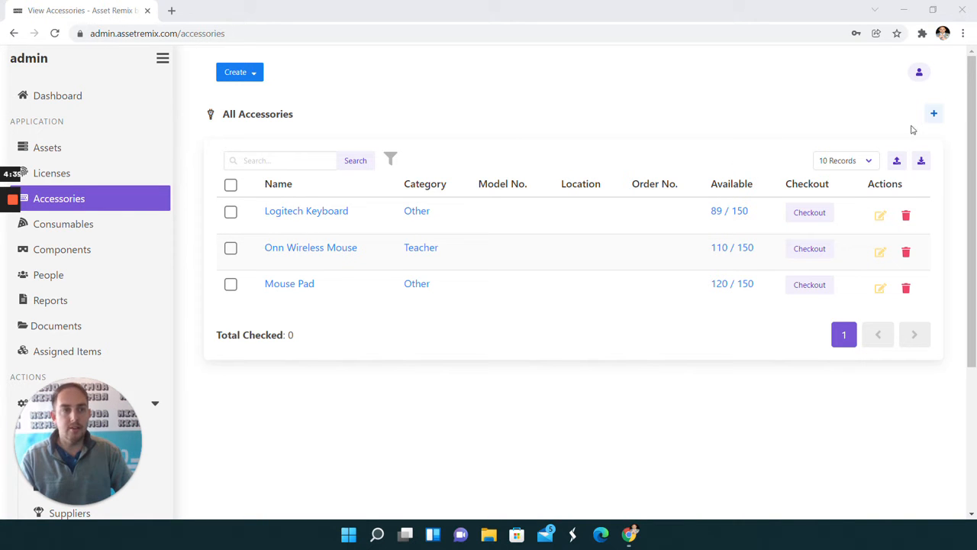
Start a new single accessory named Corded Mouse and assign it to the test14 category.
click(935, 116)
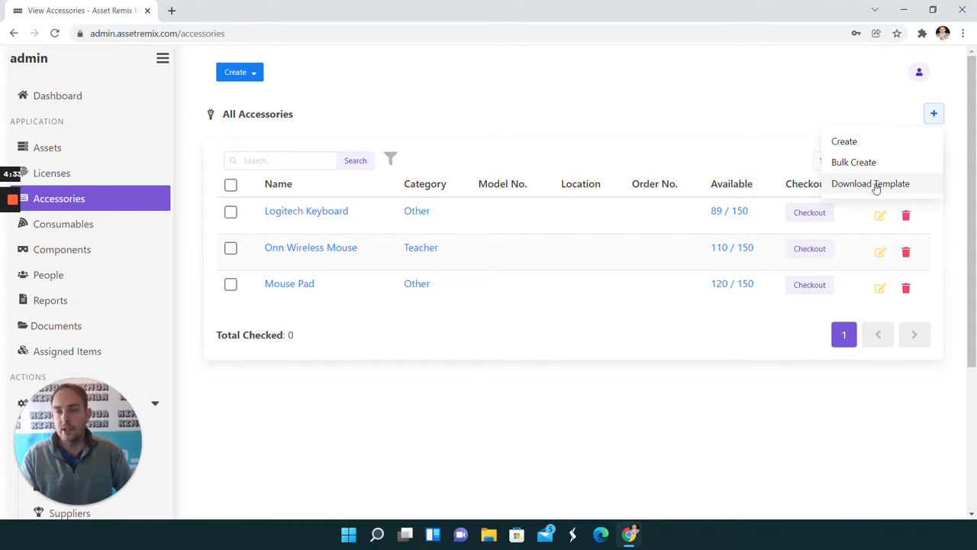
click(868, 145)
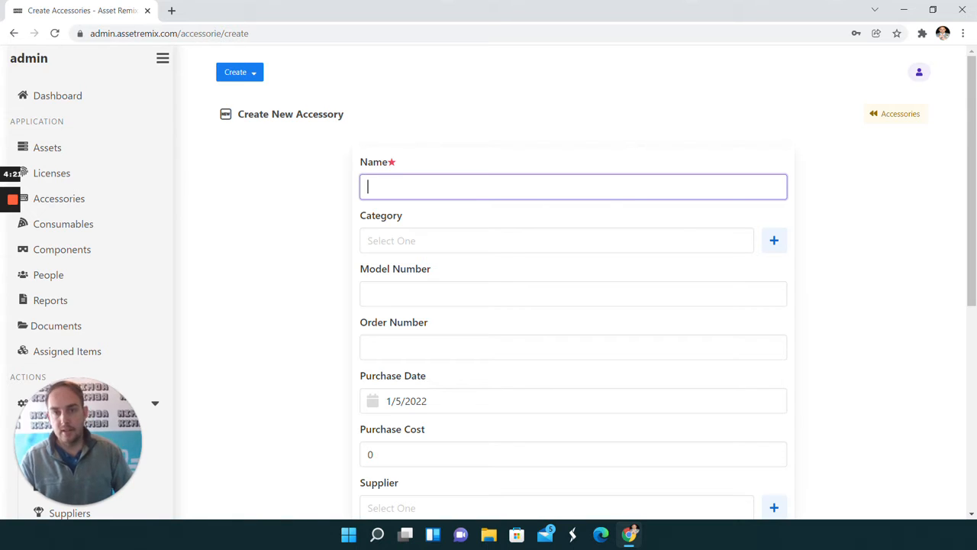
text(Cord)
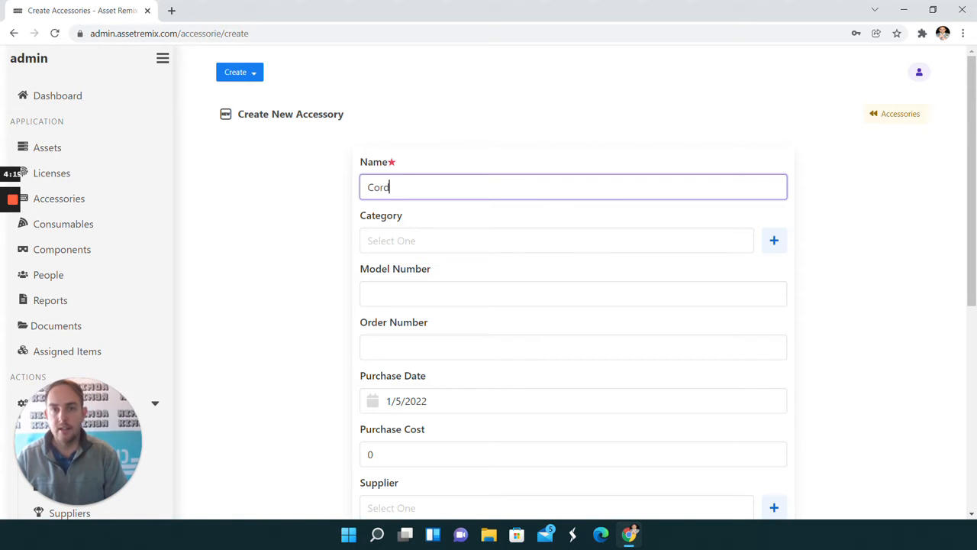
text(ed Mouse)
click(447, 239)
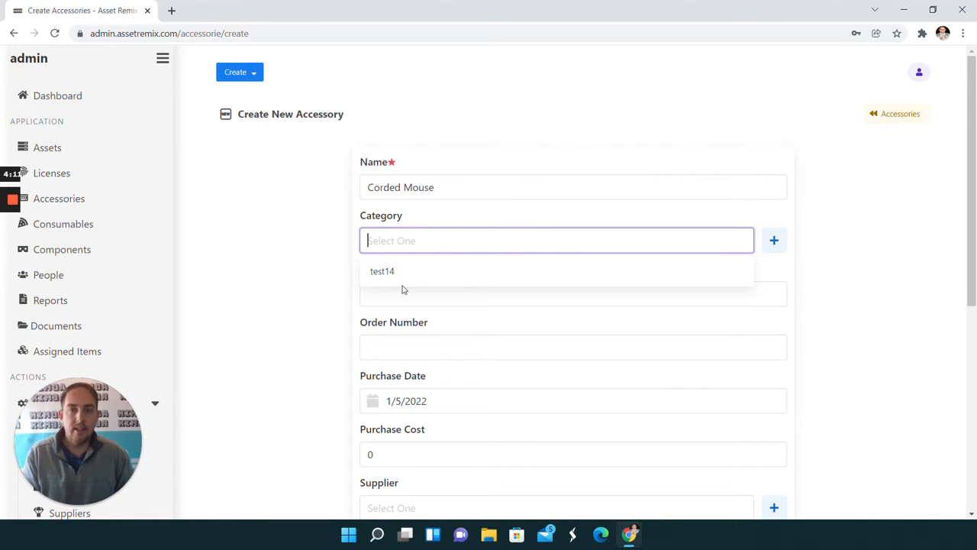
click(421, 275)
Enter the accessory's order number and set its purchase date to 1/4/2022.
scroll(421, 294, down, 2)
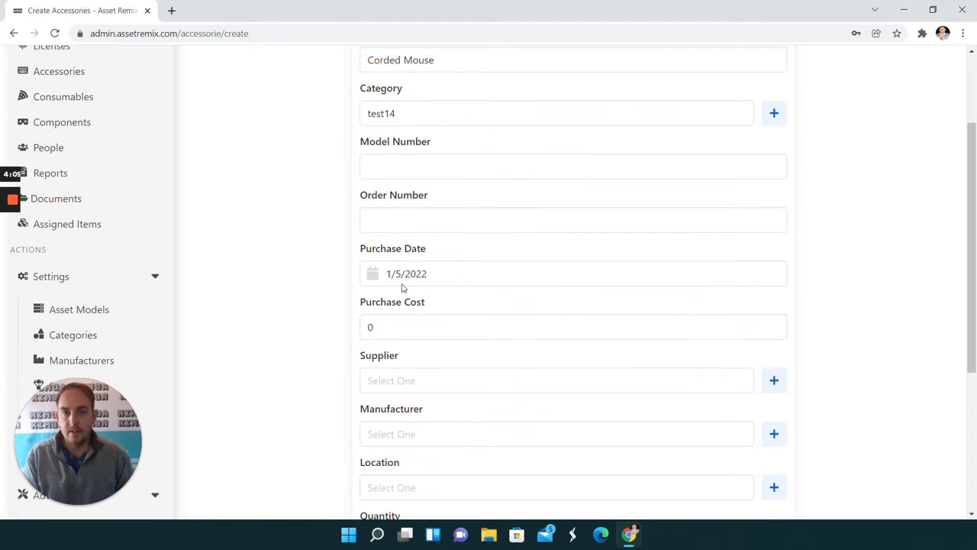
click(413, 220)
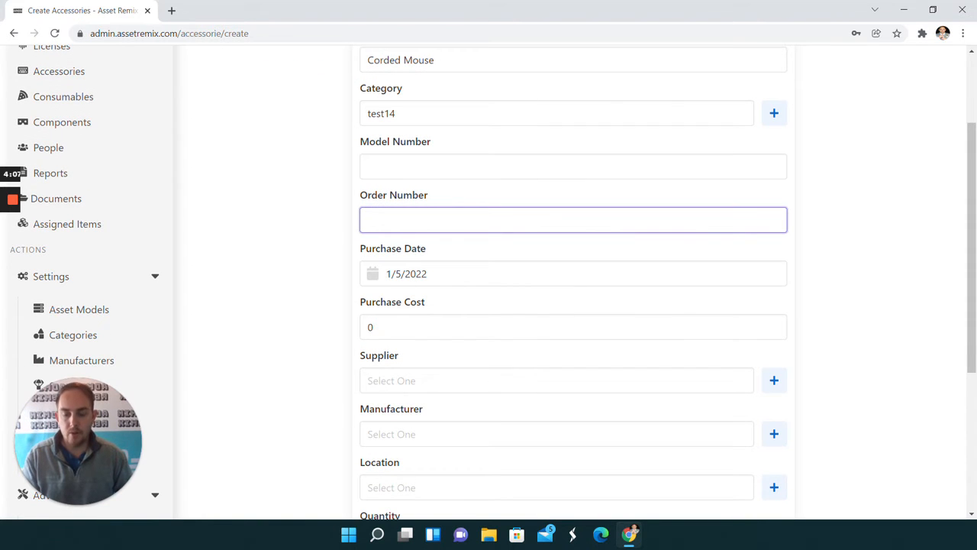
text(123)
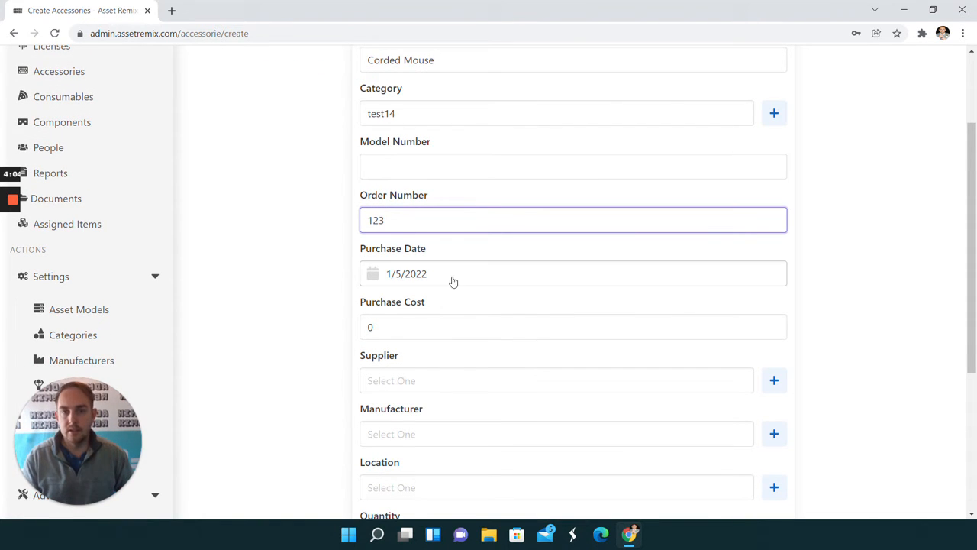
scroll(412, 277, down, 2)
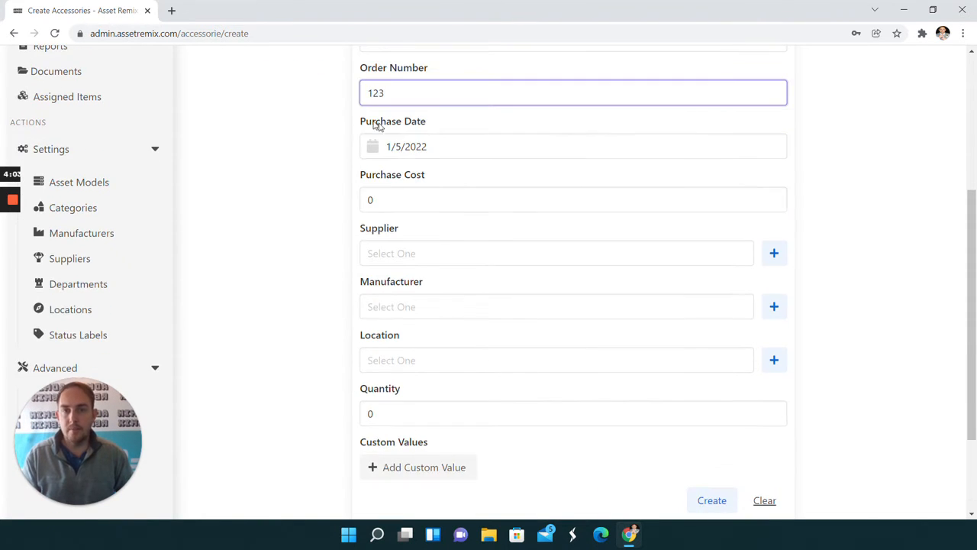
click(379, 153)
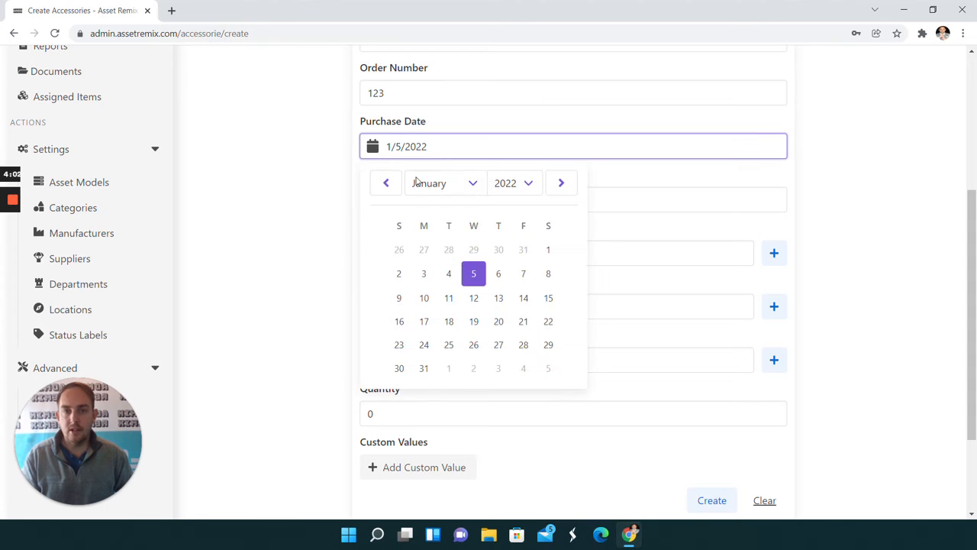
click(449, 274)
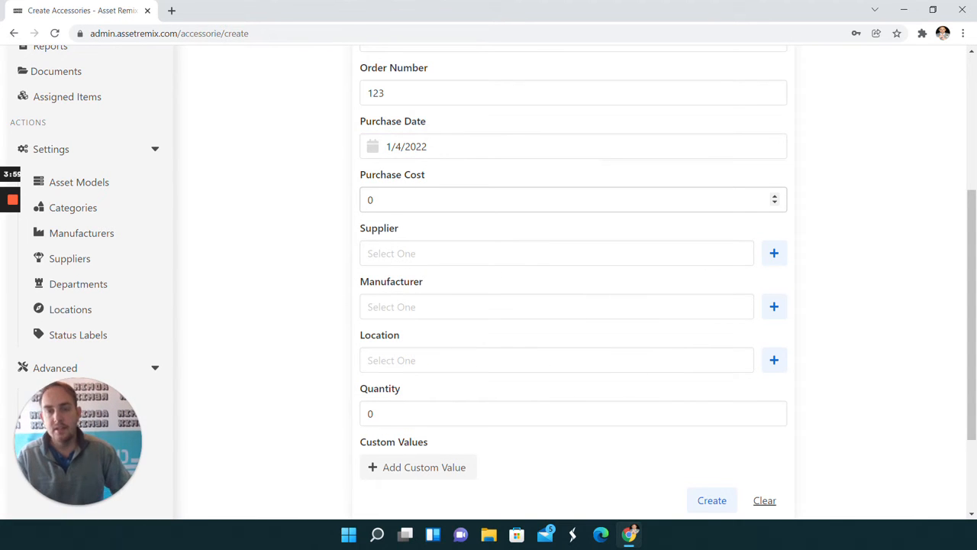
Set the accessory's purchase cost to 5 and choose jdfjoios as its supplier.
click(428, 200)
key(BackSpace)
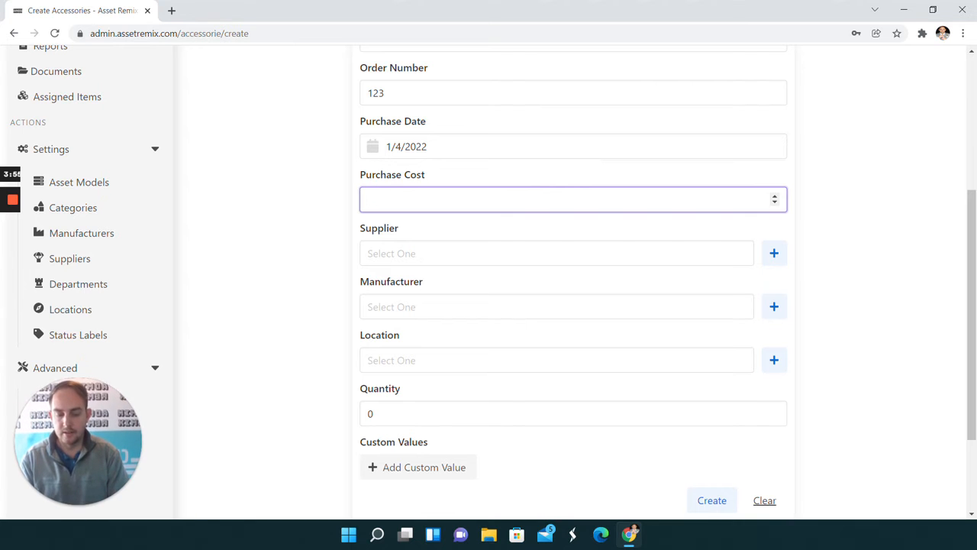
text(5)
click(279, 221)
click(412, 254)
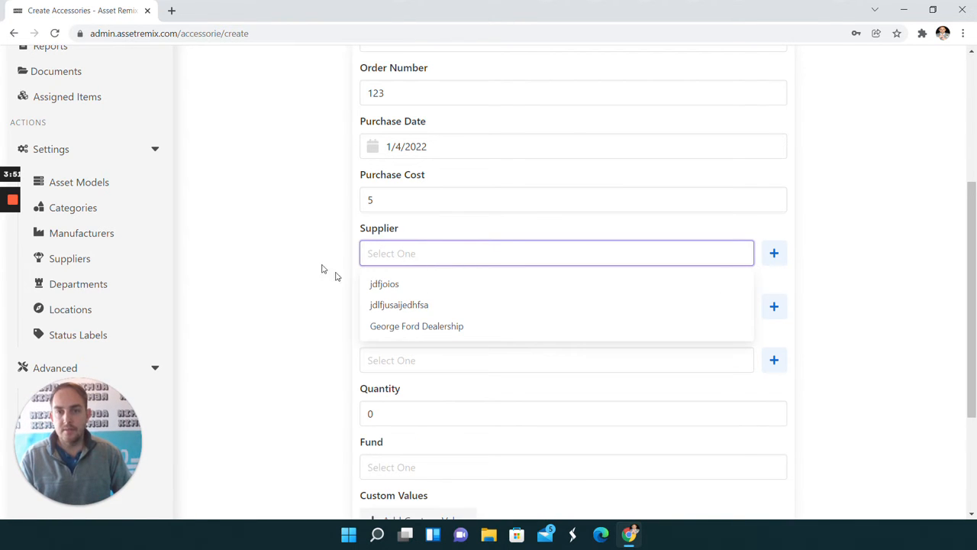
click(385, 284)
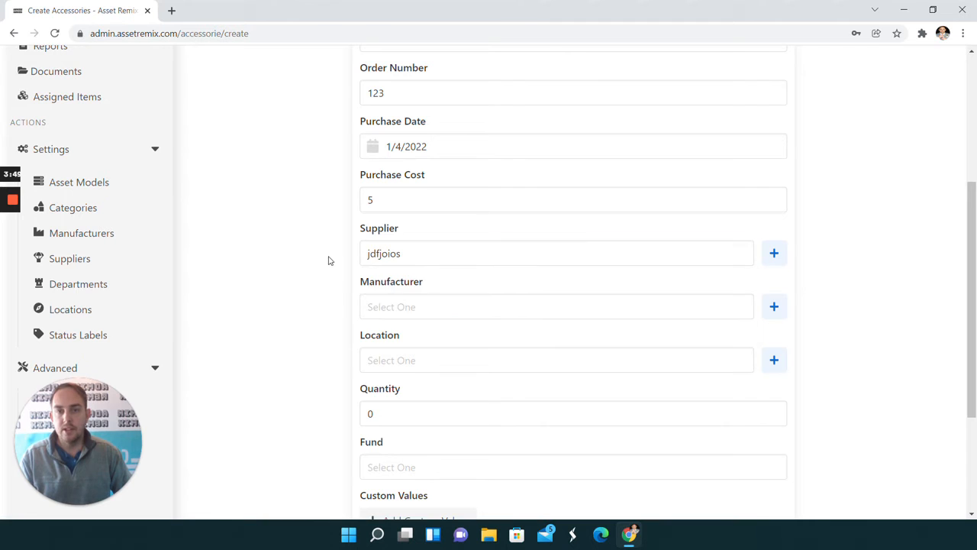
Set the accessory's location to Conroe, leaving the manufacturer blank.
scroll(329, 261, down, 1)
click(393, 243)
click(341, 294)
scroll(402, 283, down, 2)
click(418, 177)
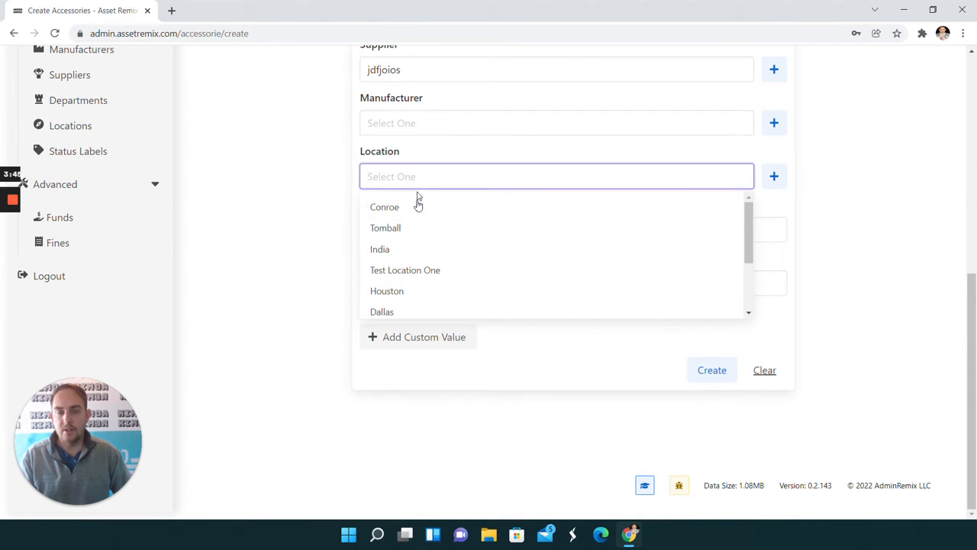
click(398, 310)
click(384, 182)
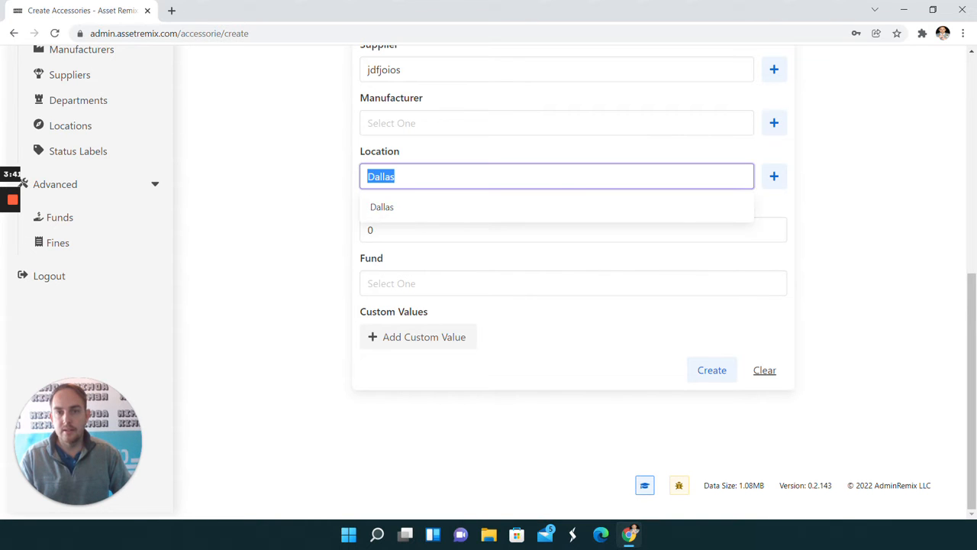
key(BackSpace)
text(c)
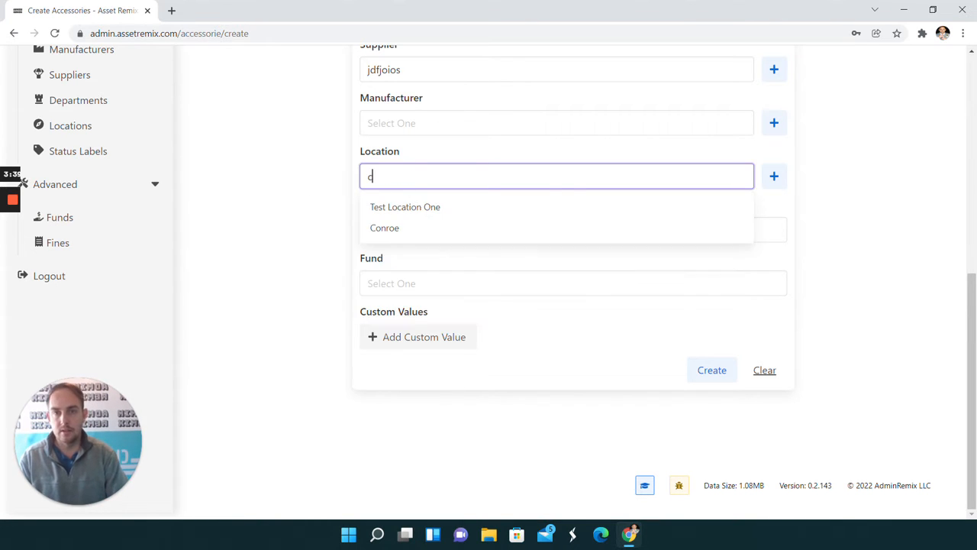
click(478, 233)
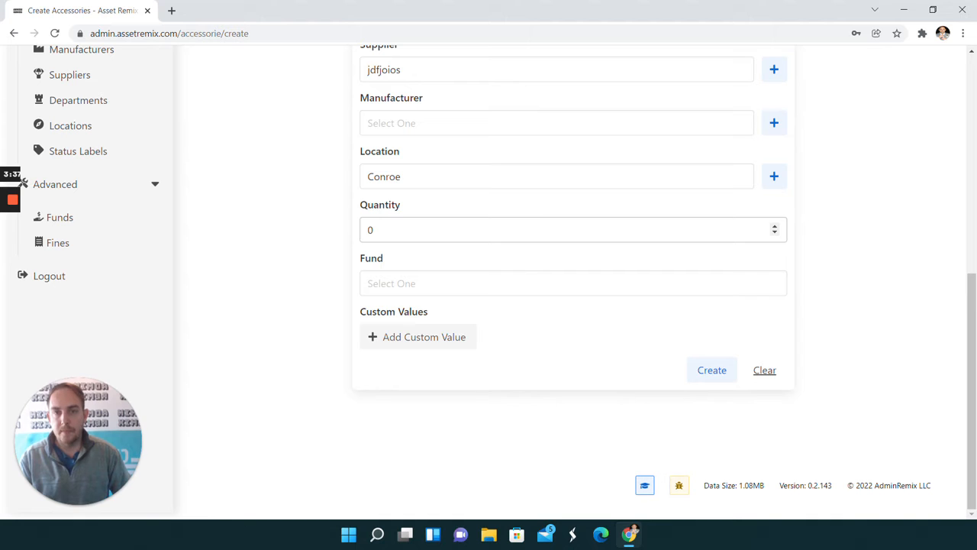
Set the accessory's quantity to 100, leave the fund unassigned, and create the accessory.
click(478, 230)
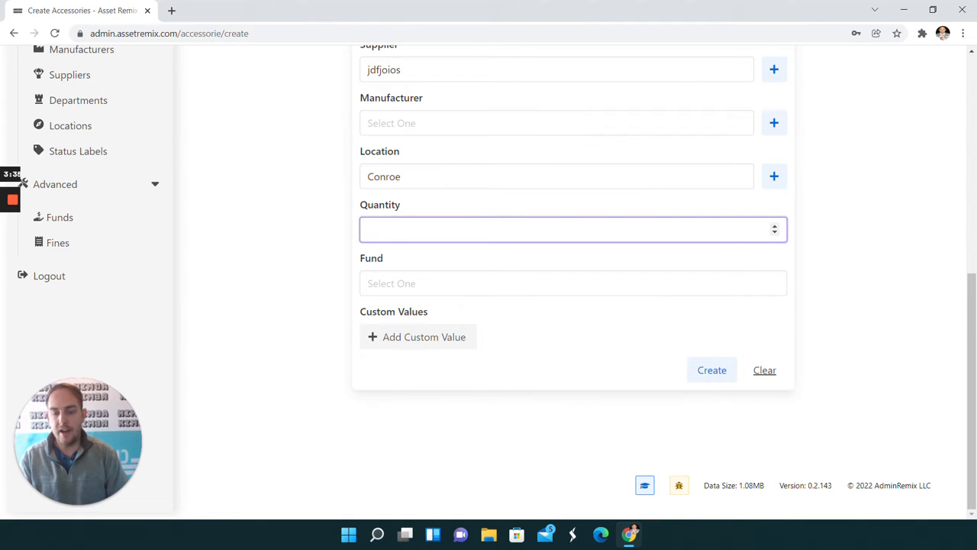
text(100)
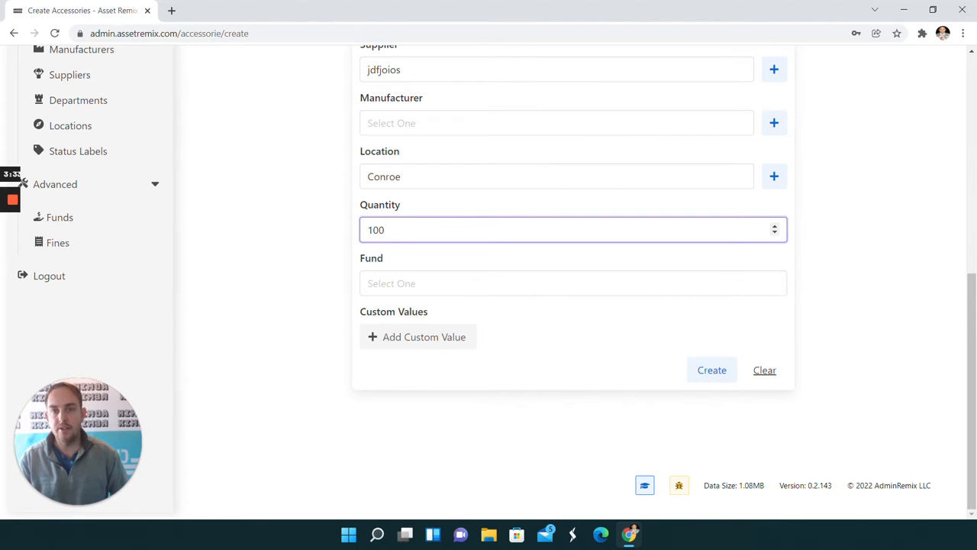
click(245, 242)
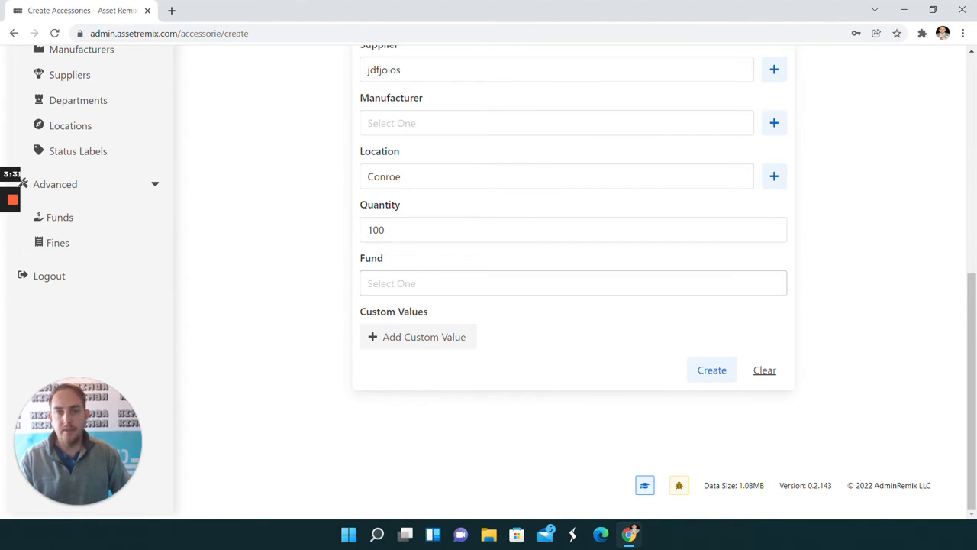
click(416, 283)
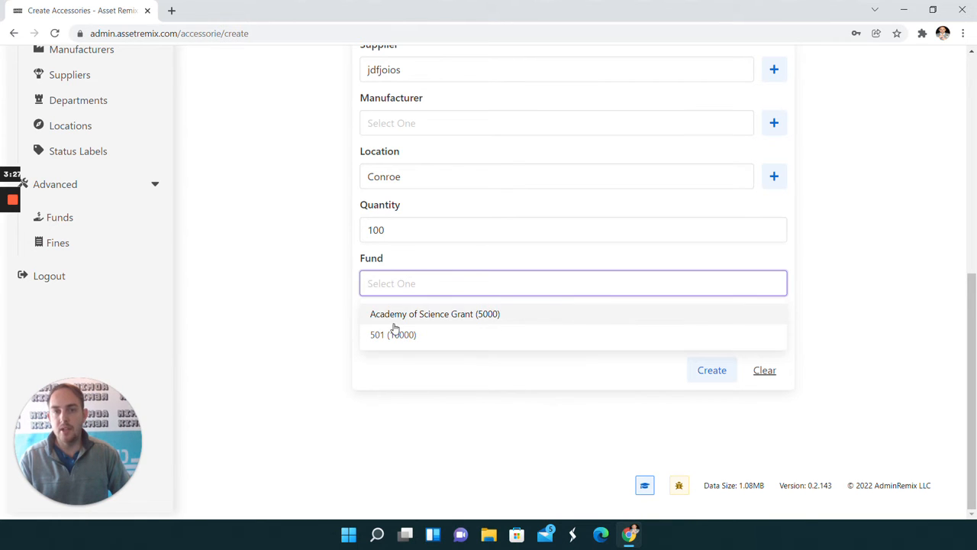
click(310, 242)
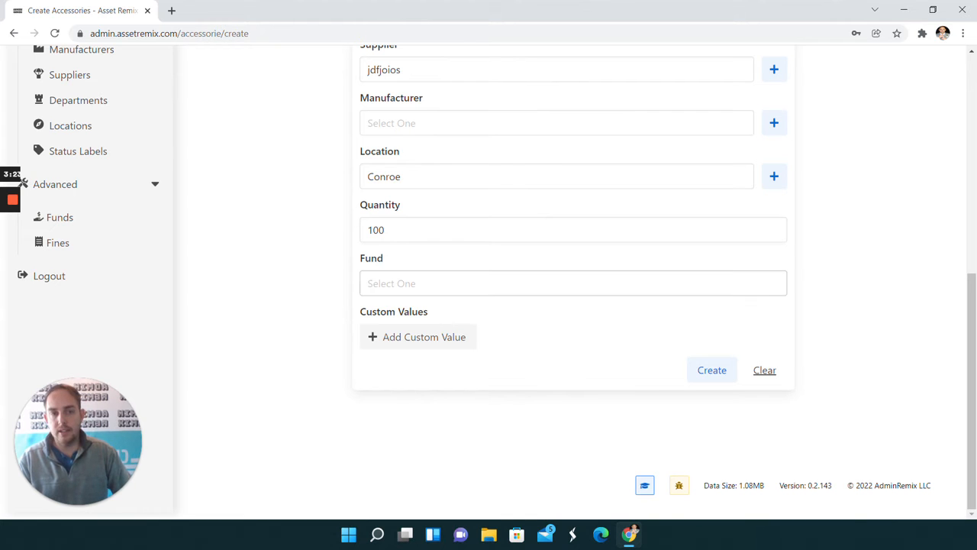
click(709, 372)
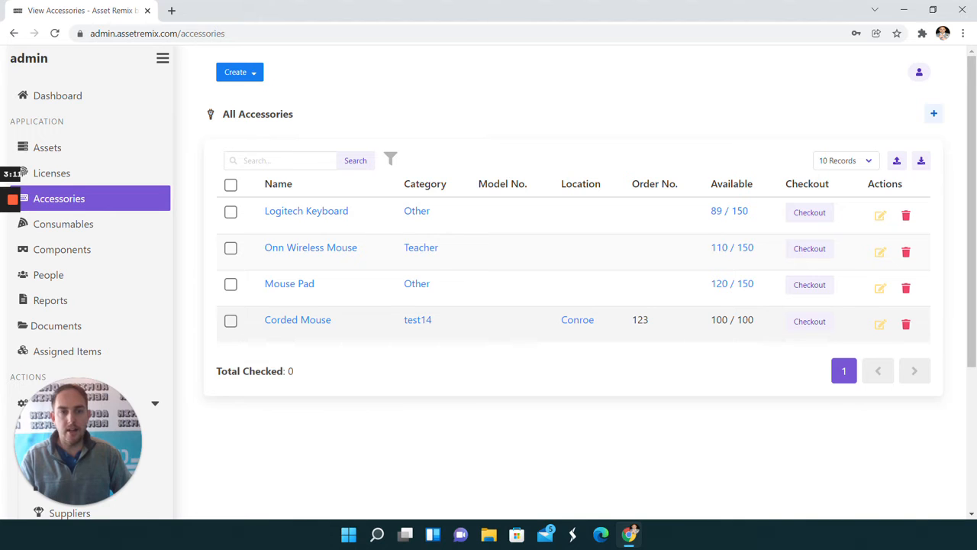
Check out 20 units of the Corded Mouse accessory to a user from the user list.
click(814, 322)
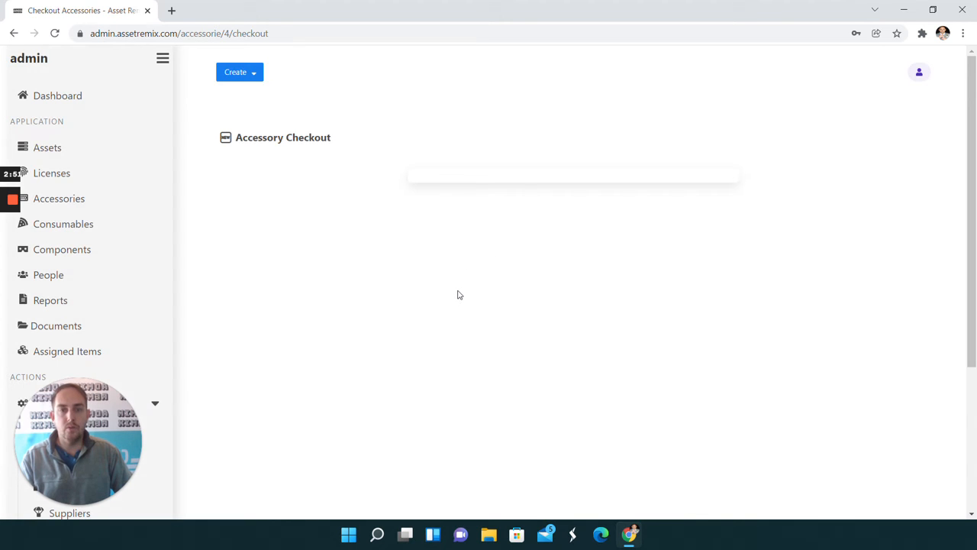
click(505, 277)
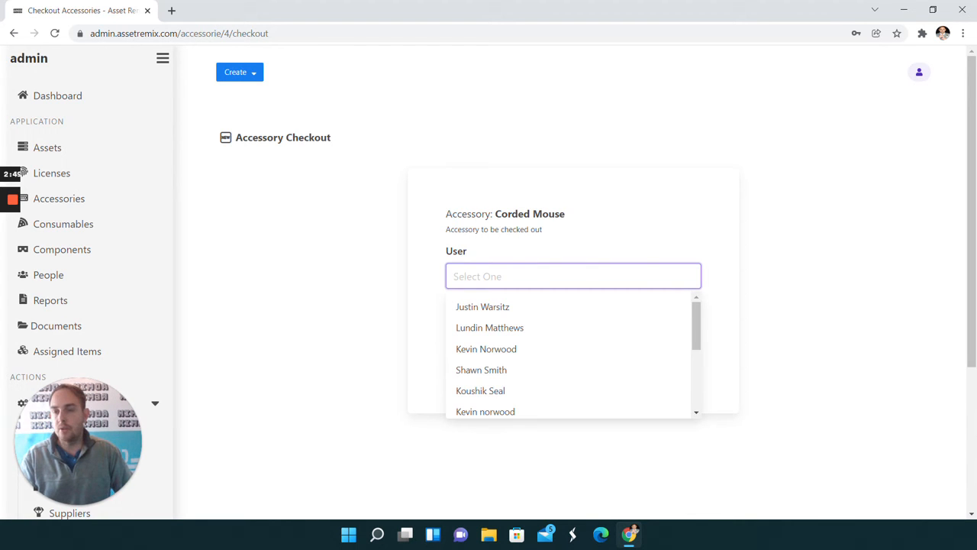
scroll(546, 336, down, 2)
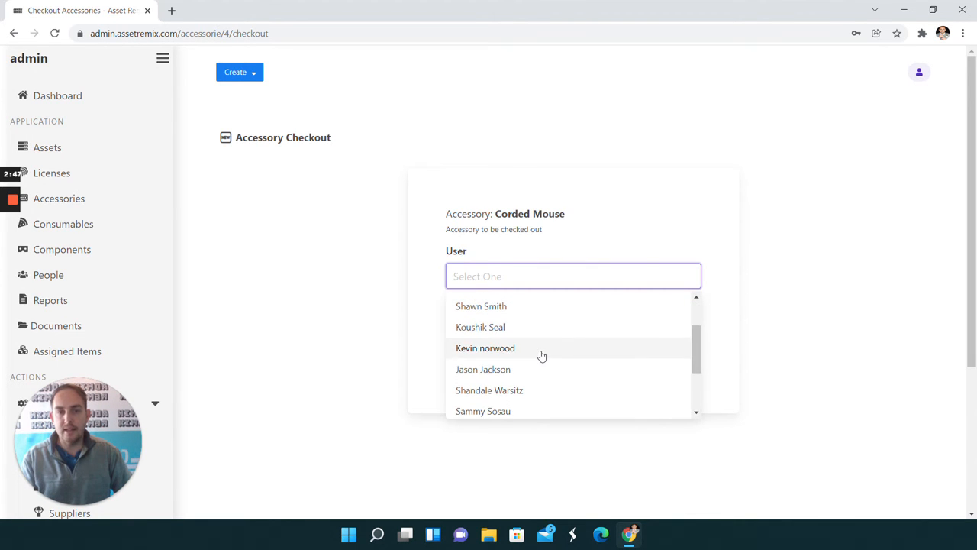
click(539, 370)
key(Tab)
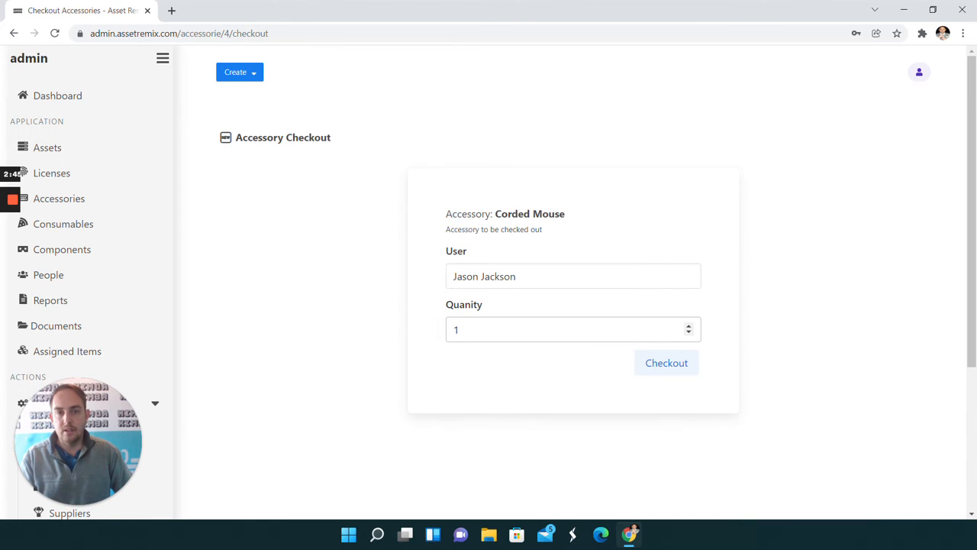
key(BackSpace)
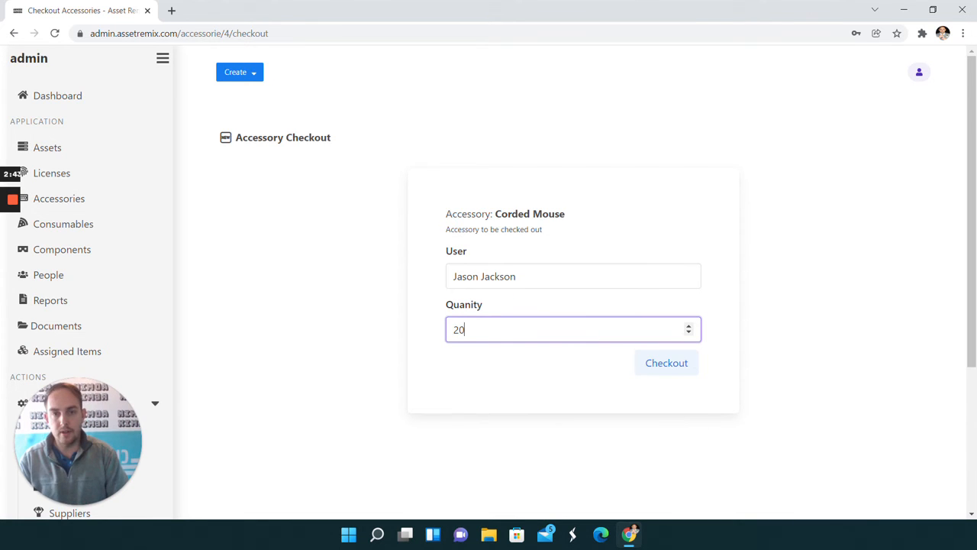
text(20)
click(658, 362)
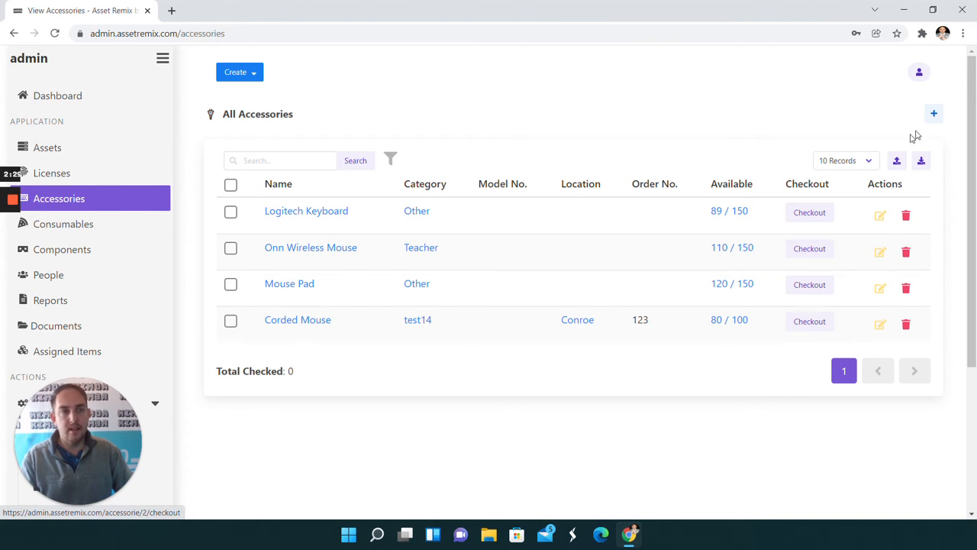
Start a bulk accessory creation and enter two rows named Wireless keyboards and Laser pens.
click(934, 116)
click(896, 163)
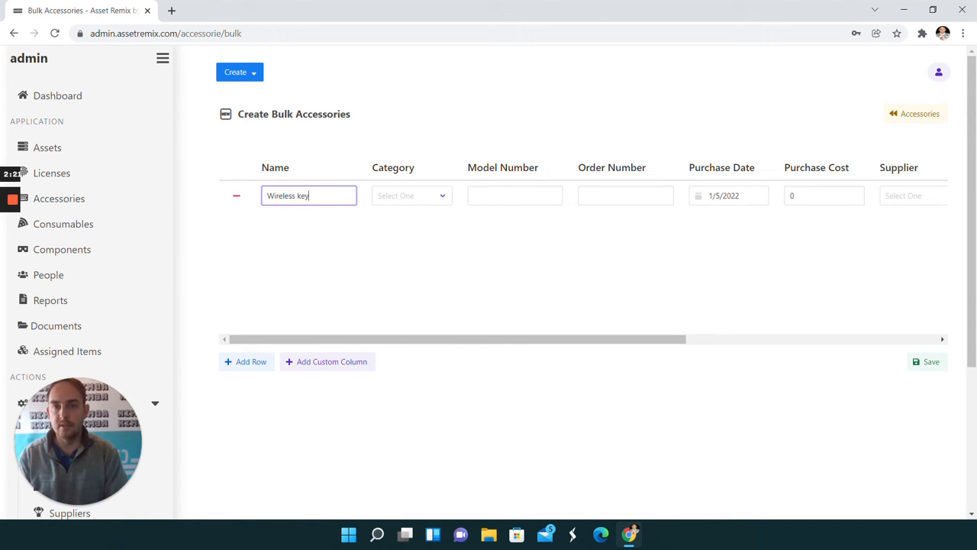
key(Tab)
key(Tab)
key(Tab)
key(Tab)
key(Tab)
key(Tab)
key(Tab)
key(Tab)
key(Tab)
key(Tab)
key(Tab)
key(Tab)
key(Tab)
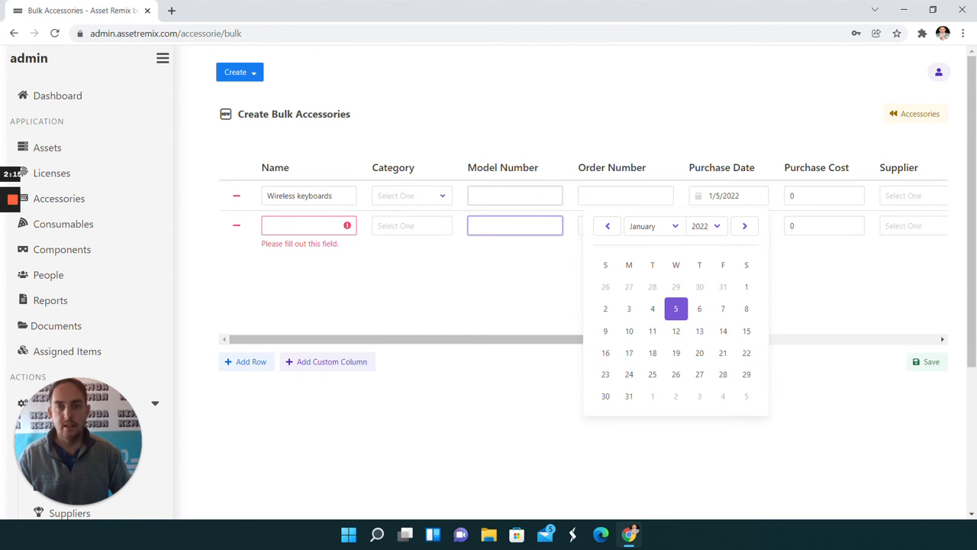
click(308, 225)
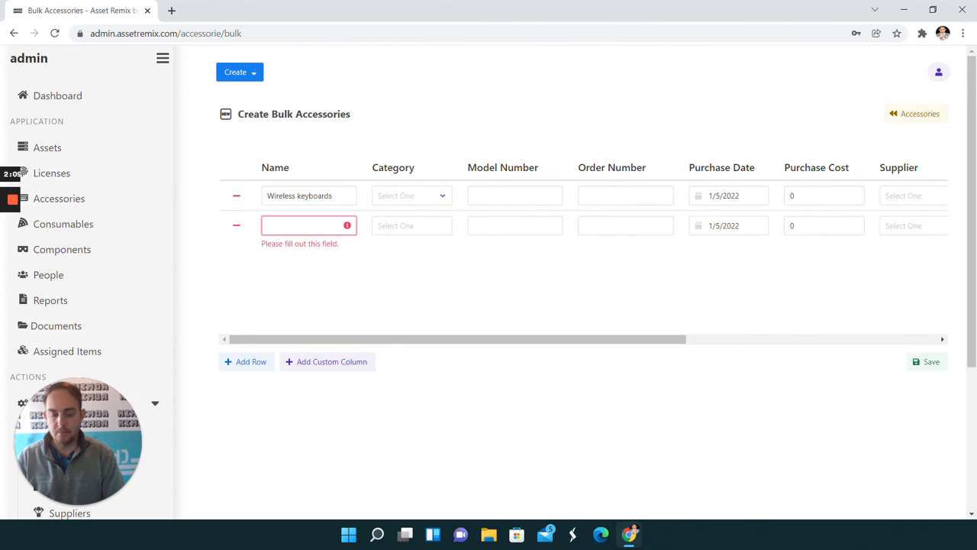
text(Laser pens)
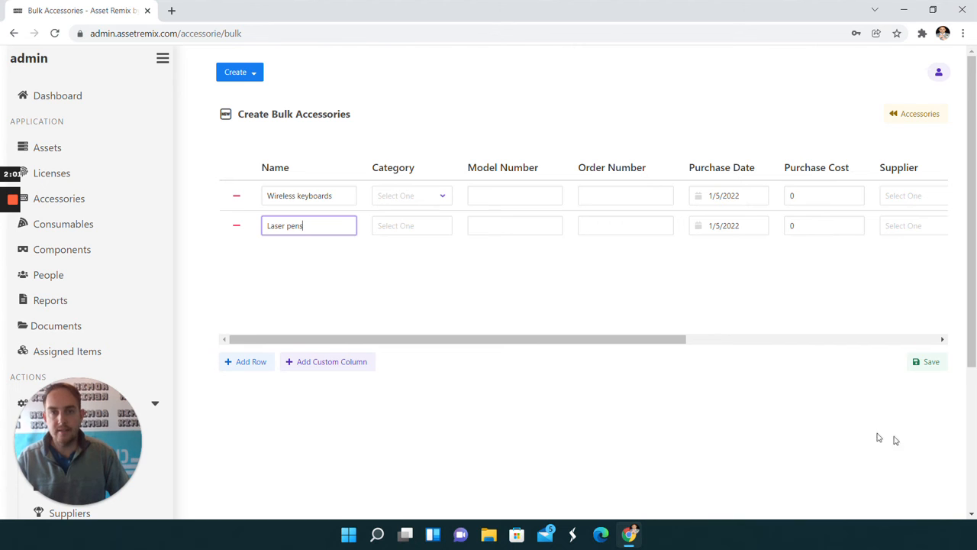
Set the quantity to 30 for Wireless keyboards and 50 for Laser pens, and save the bulk accessories.
drag(457, 340, 799, 344)
click(801, 195)
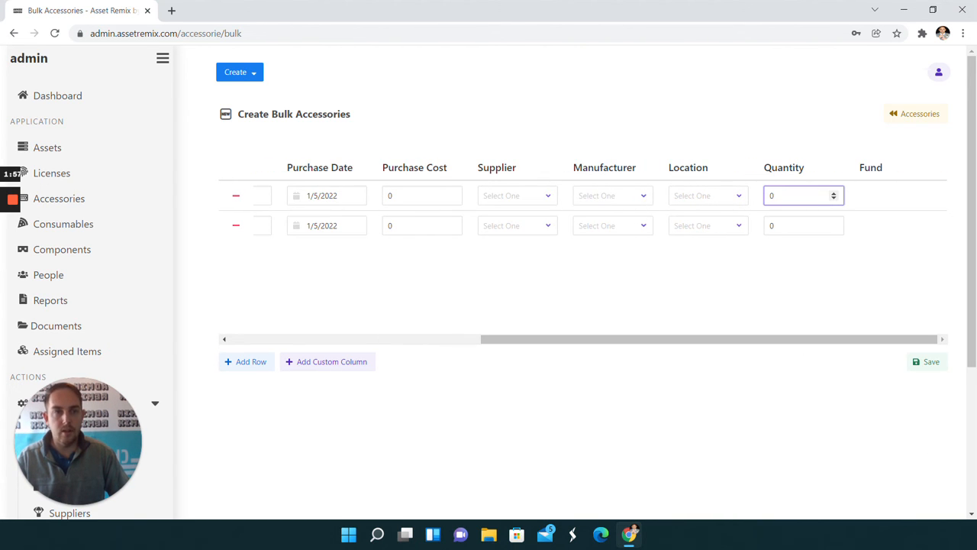
text(30)
click(794, 225)
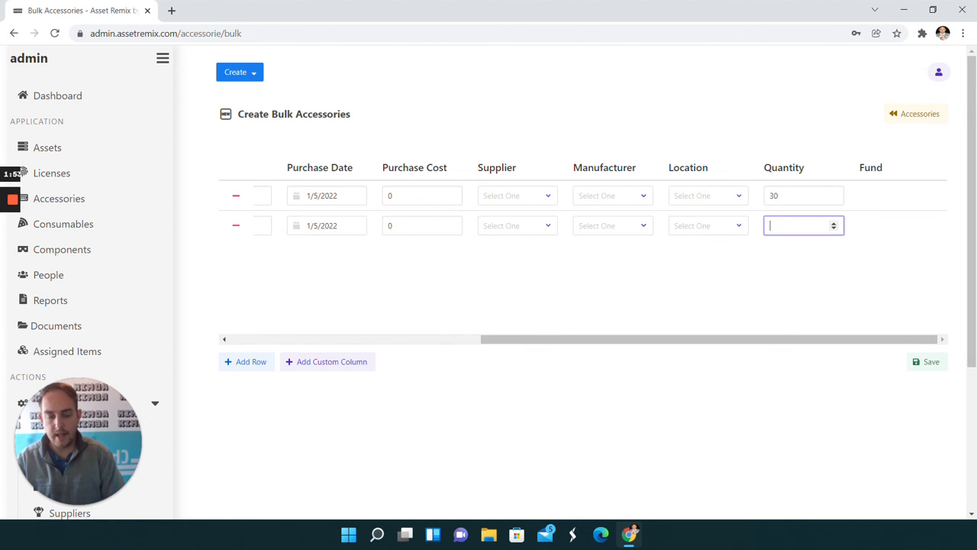
click(927, 361)
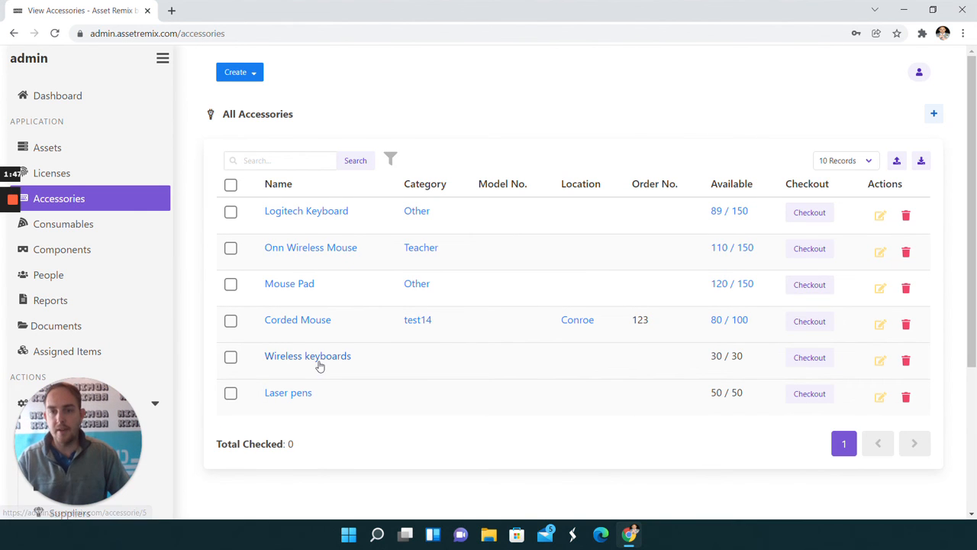
Check out 1 unit of the Wireless keyboards accessory to a user from the user list.
click(810, 357)
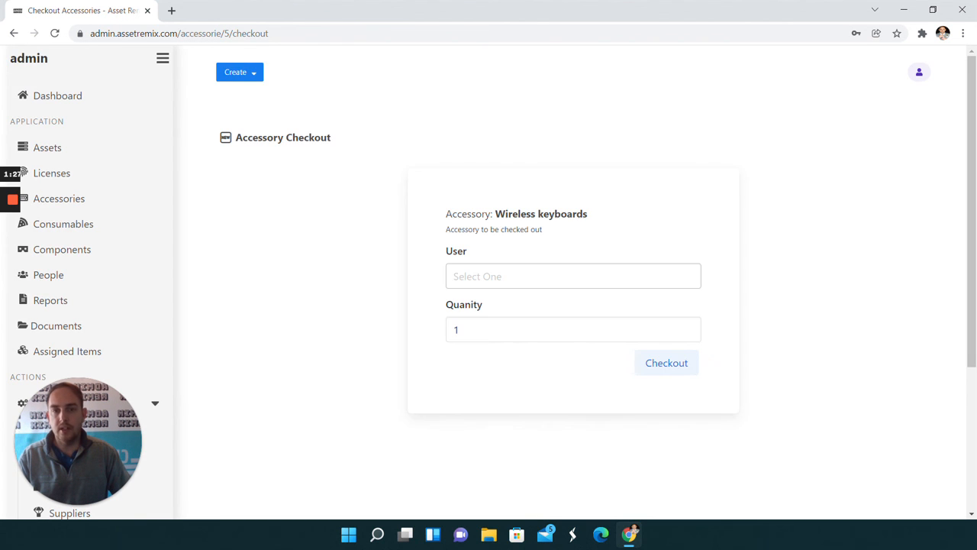
click(484, 276)
click(484, 306)
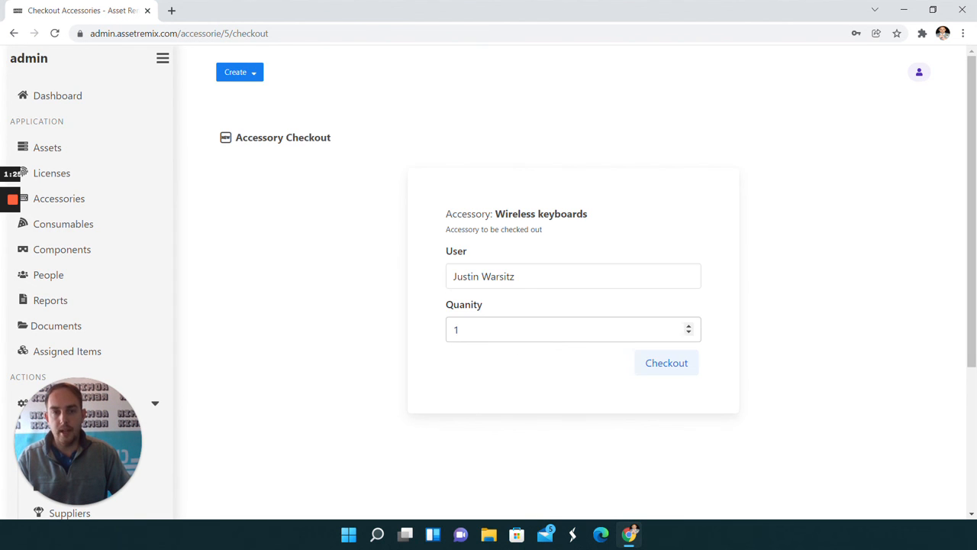
click(660, 366)
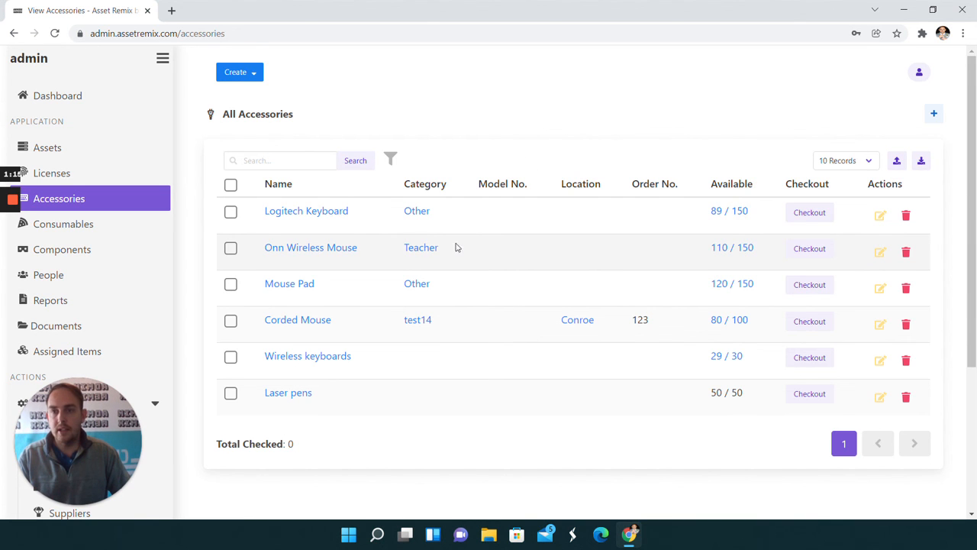
scroll(371, 235, down, 3)
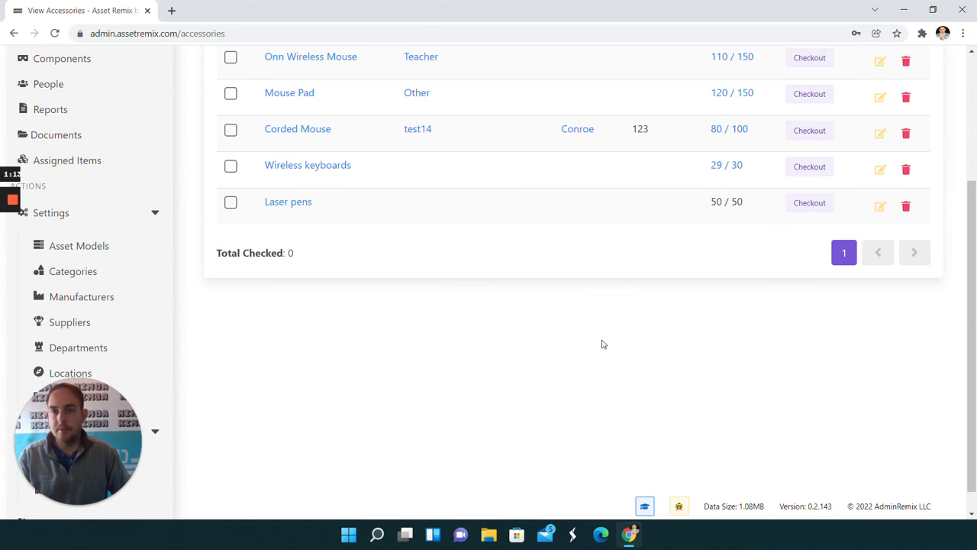
scroll(569, 348, up, 2)
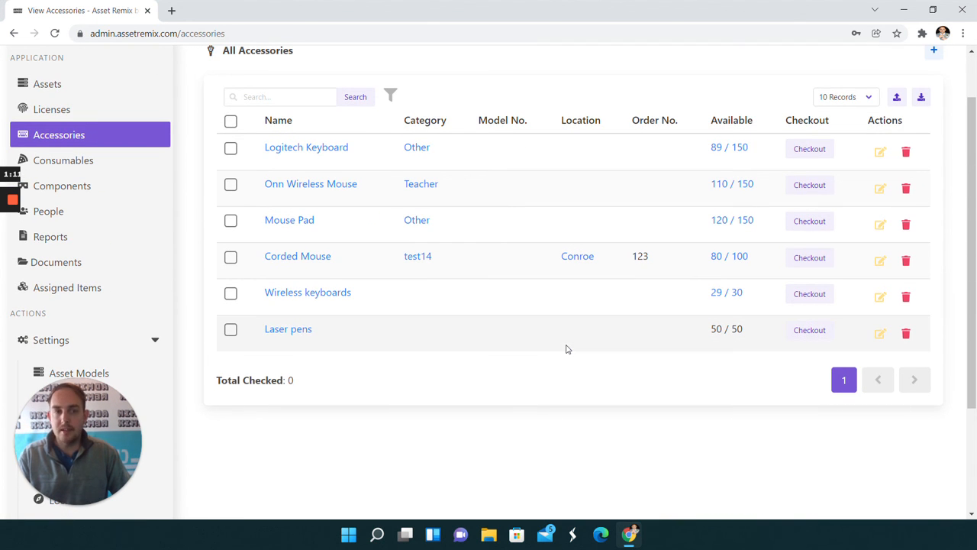